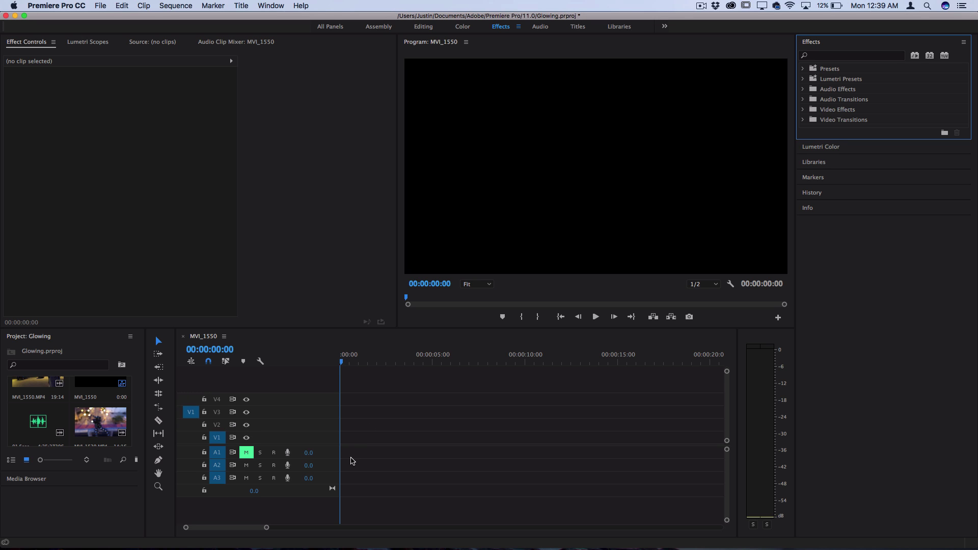
- Add MVI_1550.MP4 to the timeline and replace its own audio on A1 with the separate audio file
drag(46, 384, 341, 439)
click(379, 454)
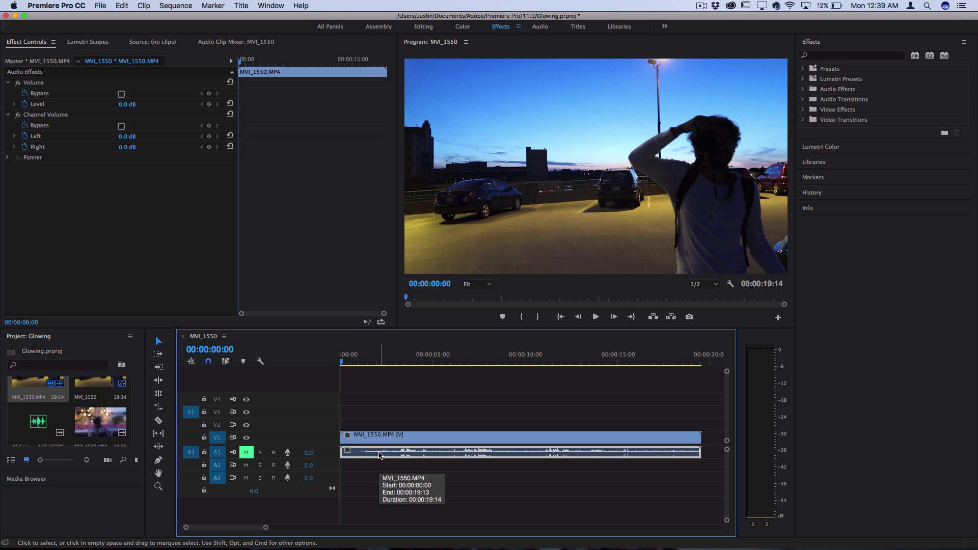
key(BackSpace)
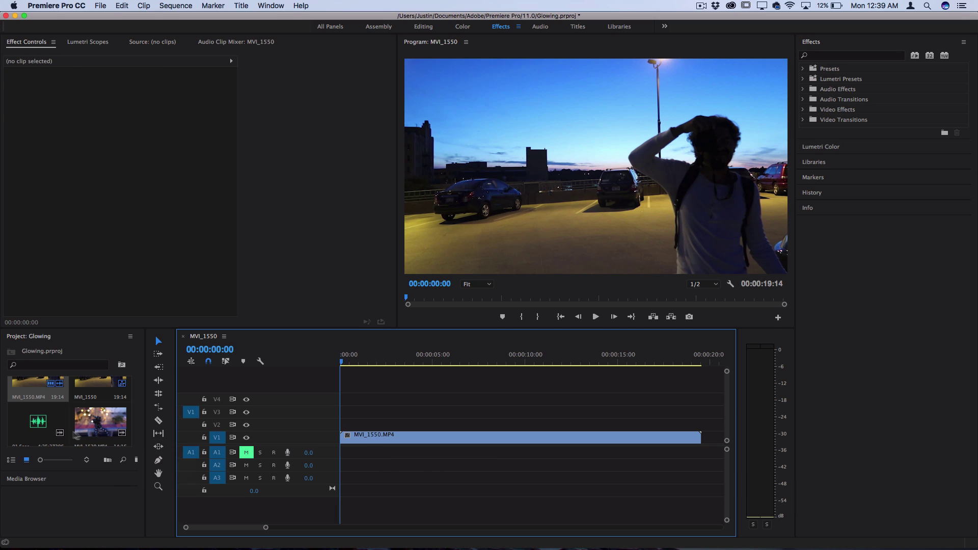
drag(44, 425, 334, 454)
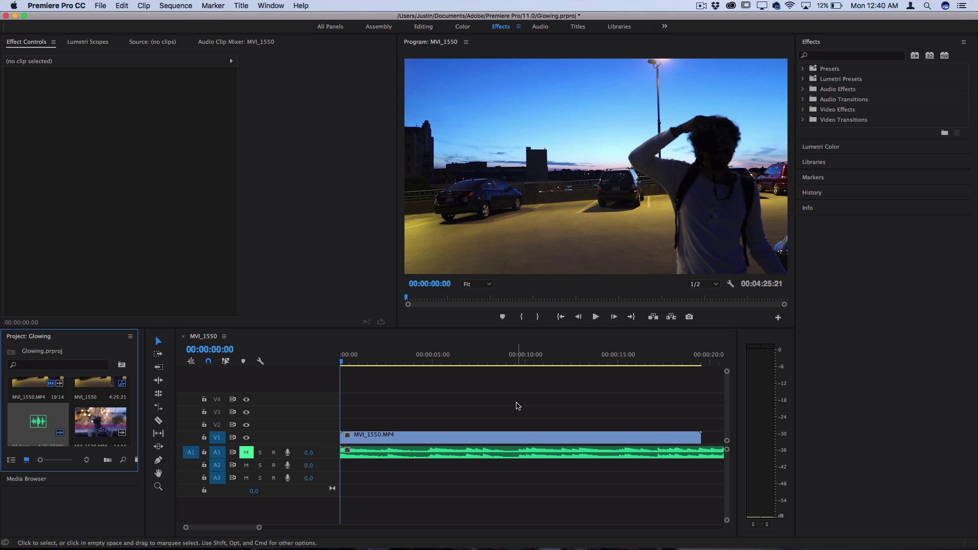
- Create a new Adjustment Layer and place it on V2 above MVI_1550.MP4, spanning 0:00 to 4:24
click(44, 337)
click(45, 337)
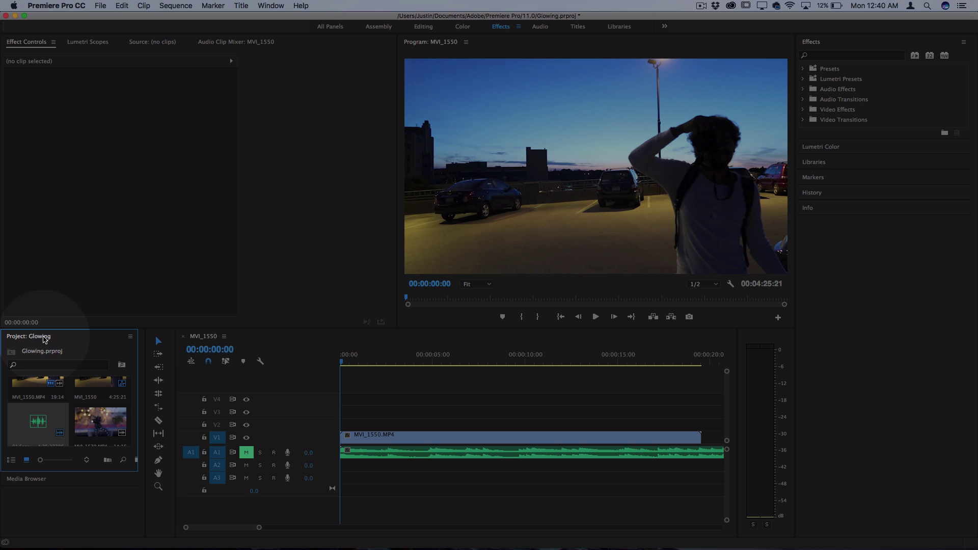
click(101, 5)
mouse_move(132, 17)
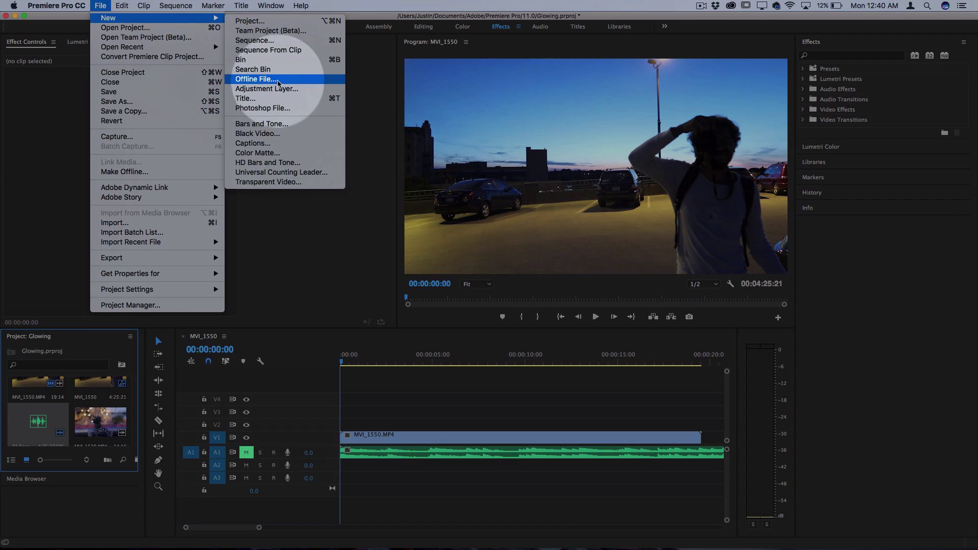
click(270, 89)
click(558, 320)
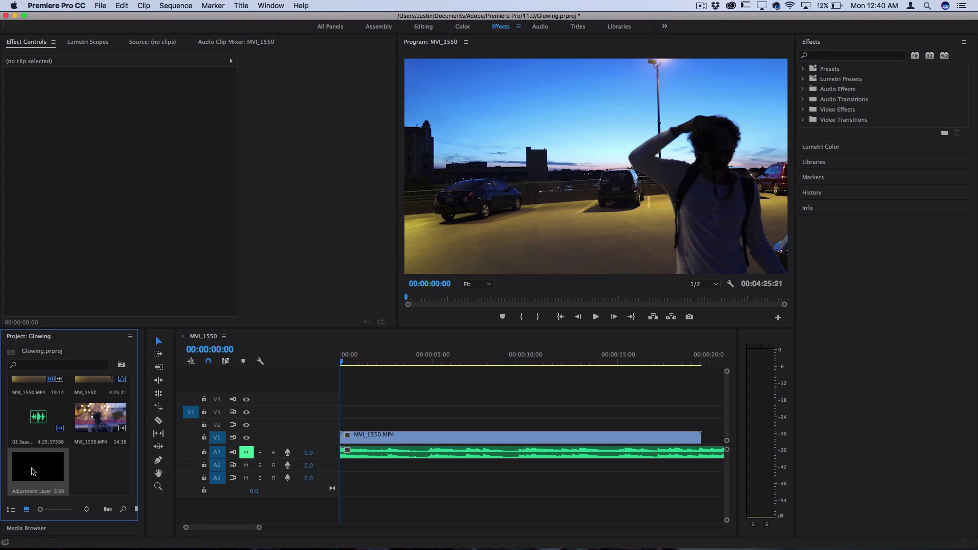
drag(31, 472, 355, 428)
click(355, 427)
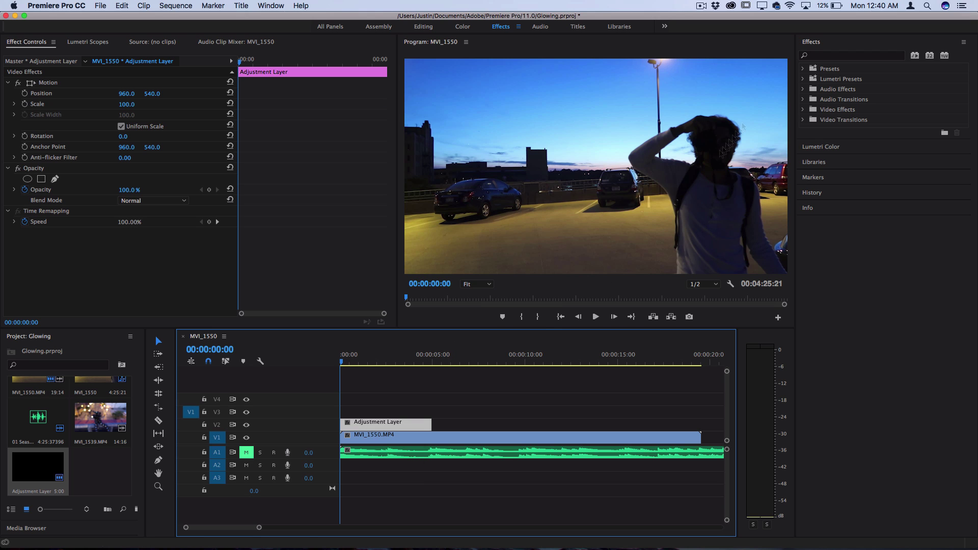
- Apply Gaussian Blur from Video Effects > Blur & Sharpen to the Adjustment Layer on V2
click(817, 43)
click(818, 43)
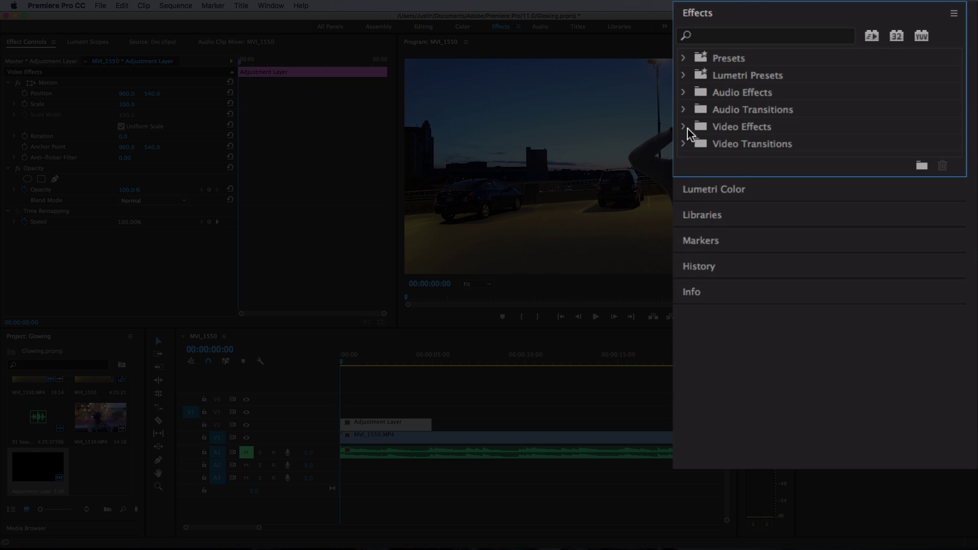
click(803, 110)
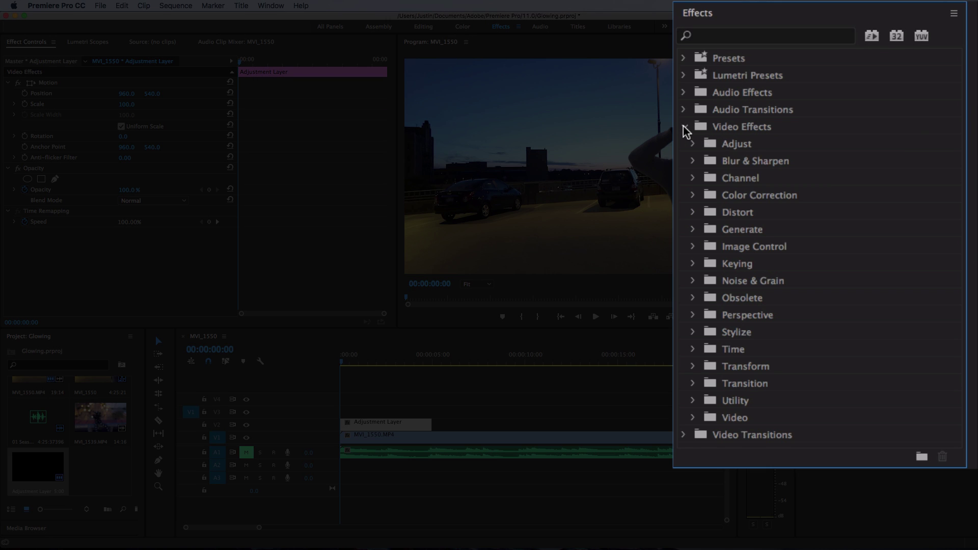
click(693, 162)
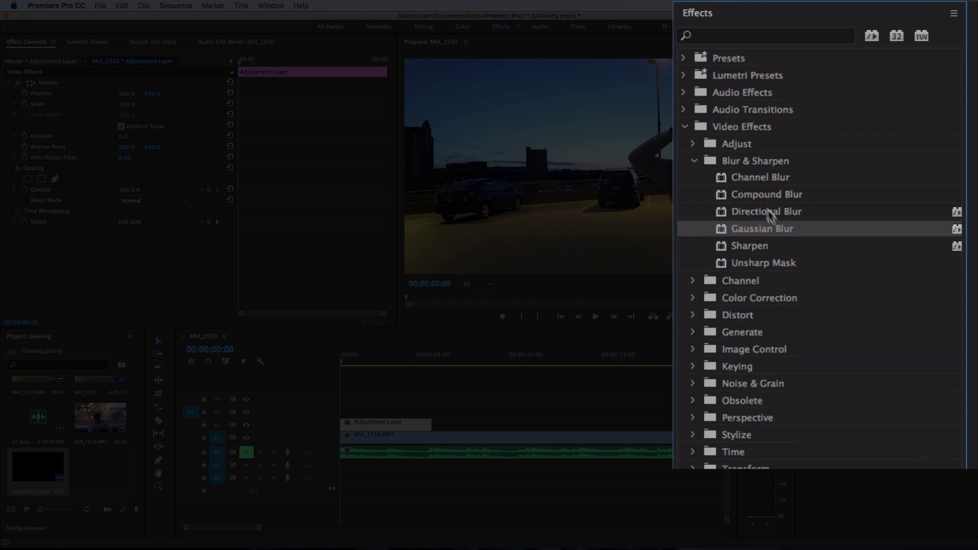
drag(859, 172, 380, 425)
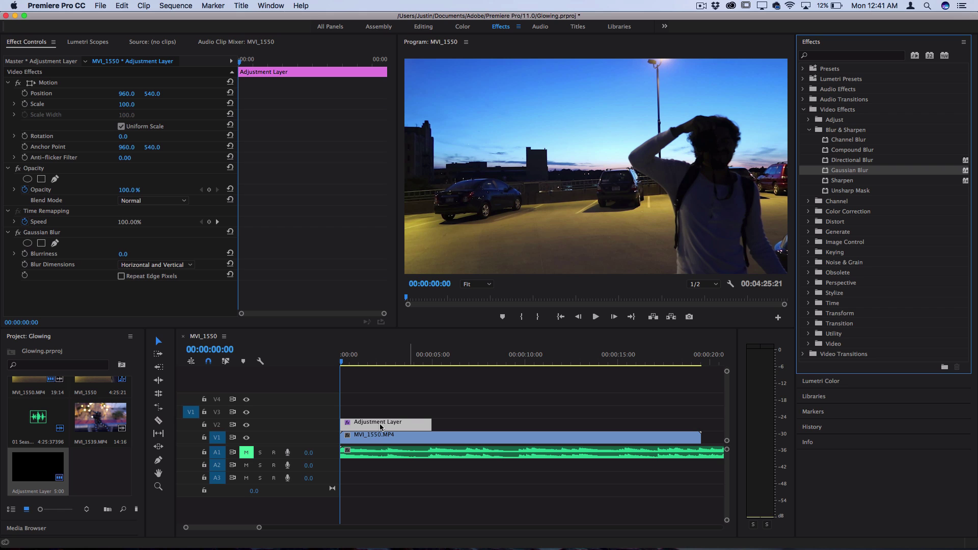
click(95, 259)
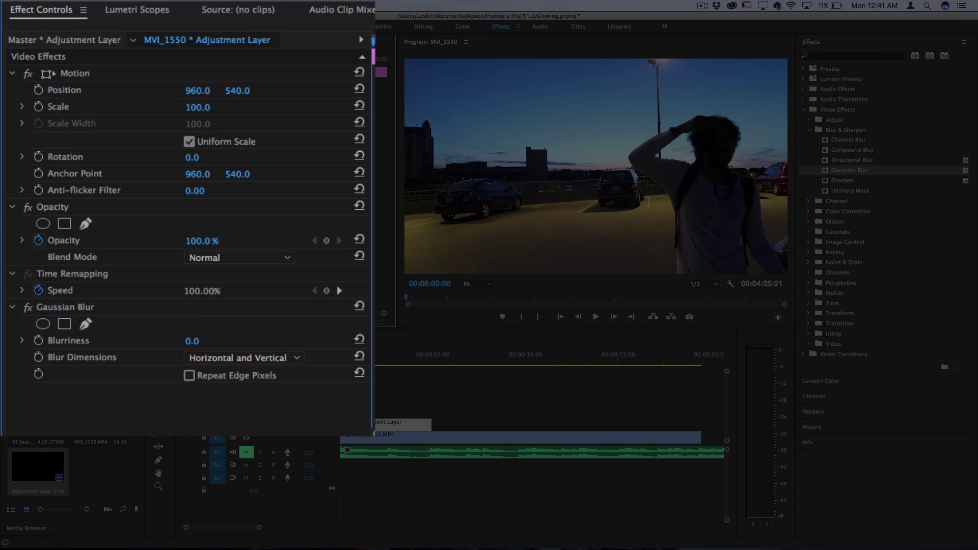
- Set Gaussian Blur Blurriness to 95.0 and turn on Repeat Edge Pixels
mouse_move(120, 255)
mouse_down()
mouse_move(176, 255)
mouse_move(131, 255)
mouse_up()
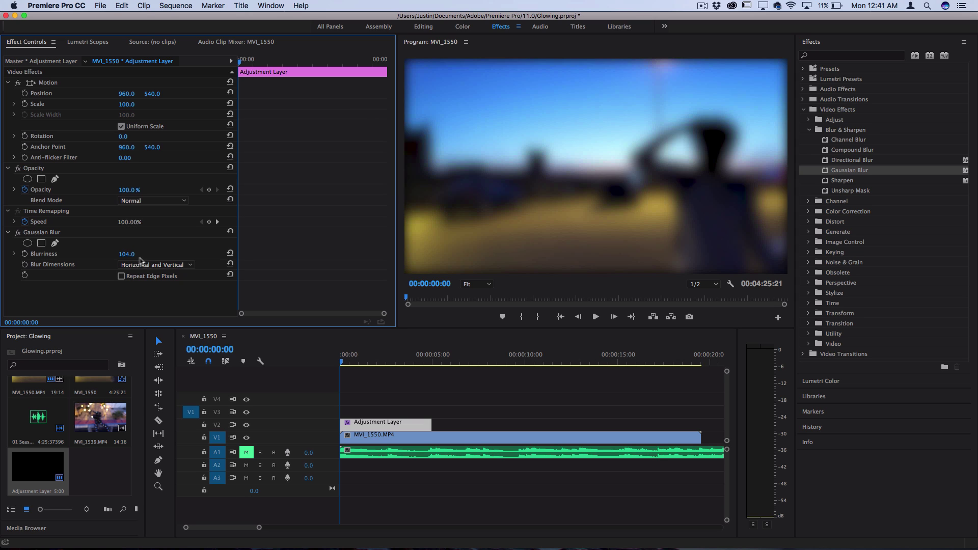
drag(127, 253, 118, 253)
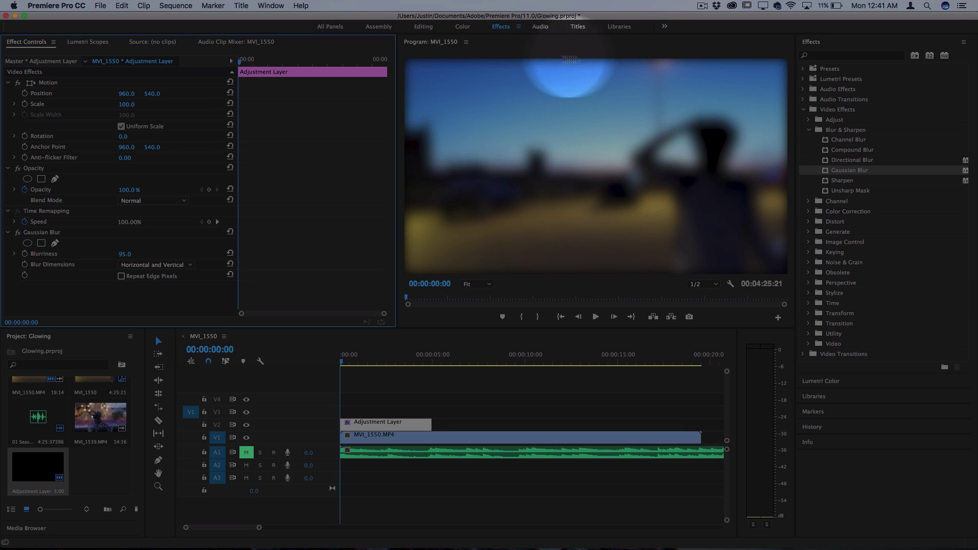
click(121, 276)
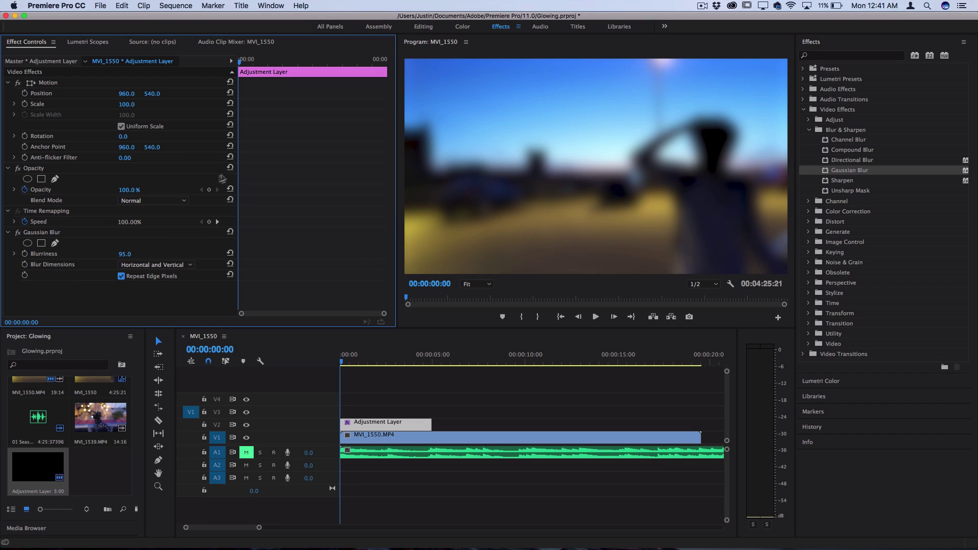
- Set the adjustment layer's Opacity blend mode to Linear Dodge (Add)
click(417, 429)
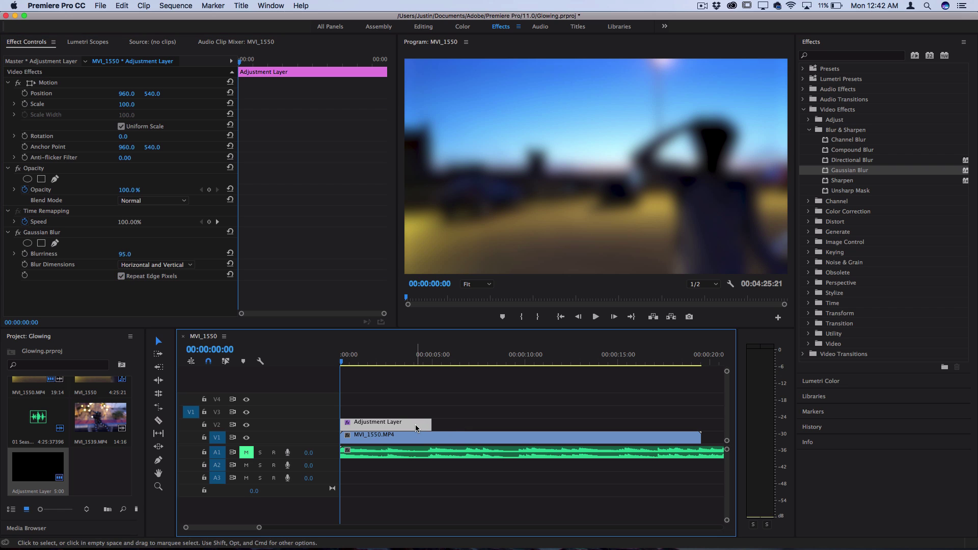
mouse_move(143, 202)
mouse_down()
mouse_move(175, 207)
mouse_move(173, 320)
mouse_up()
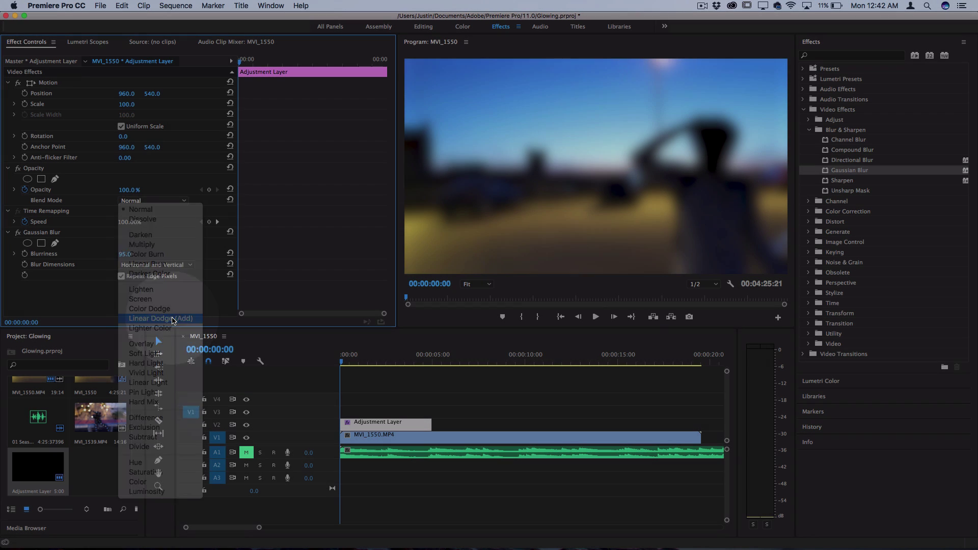
click(154, 201)
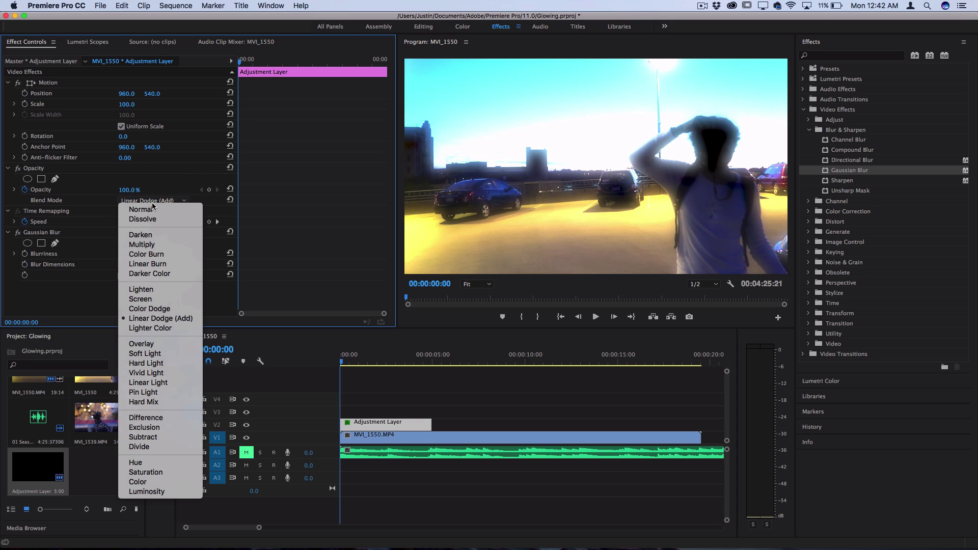
click(153, 205)
click(154, 201)
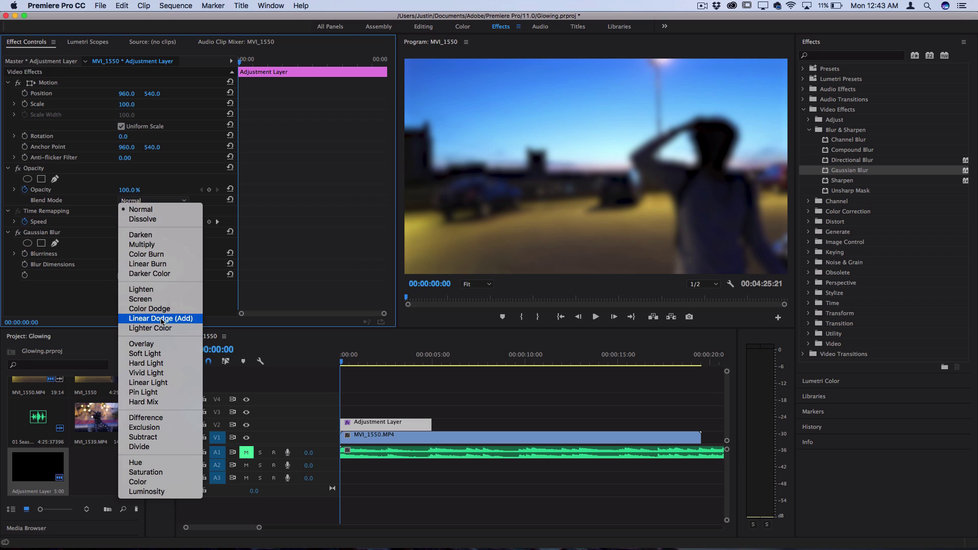
click(162, 319)
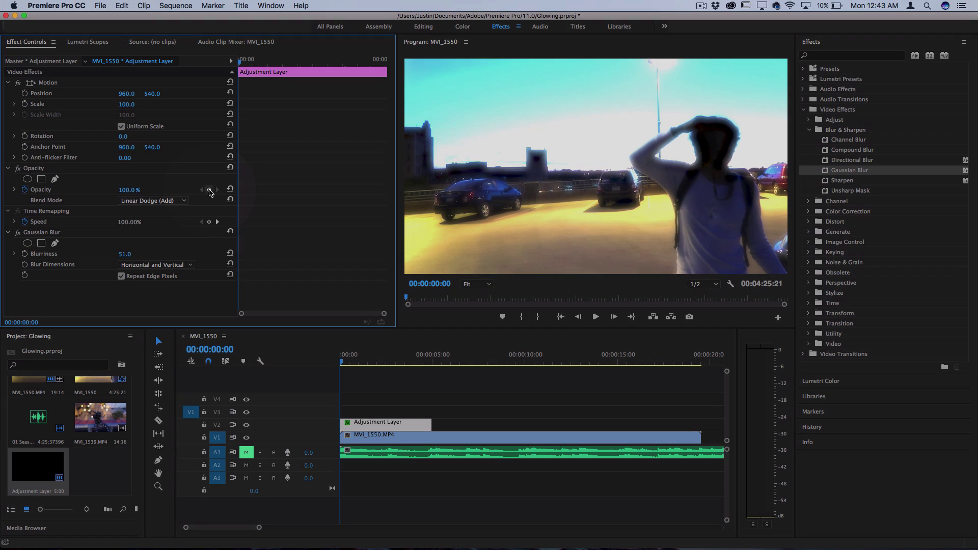
- Keyframe the adjustment layer's opacity at 0% at its start and move the playhead to 00:00:00:12
click(209, 192)
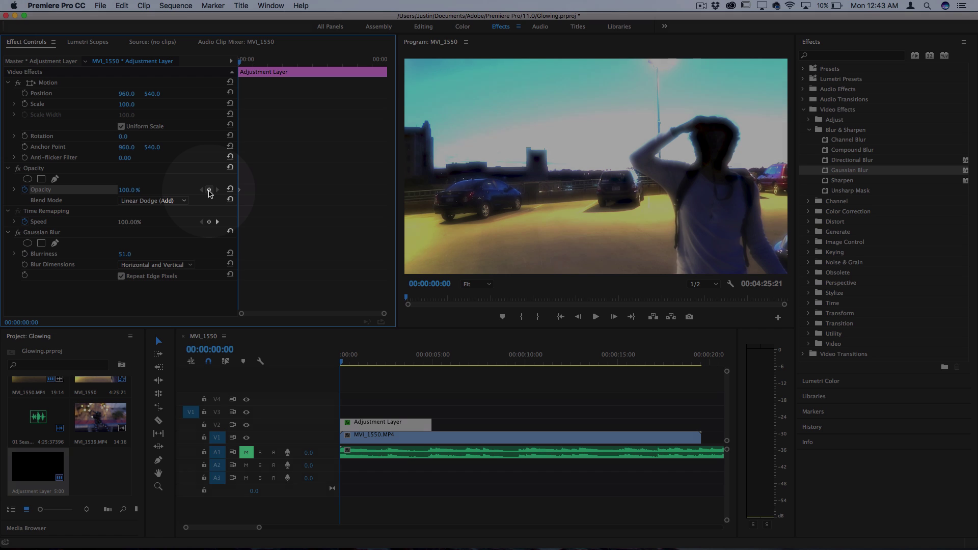
drag(133, 190, 132, 190)
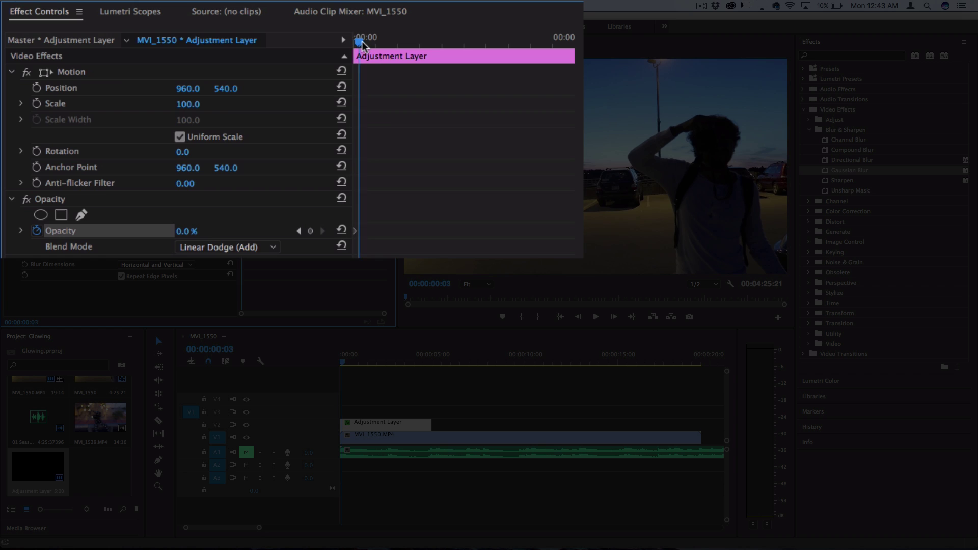
drag(241, 62, 255, 64)
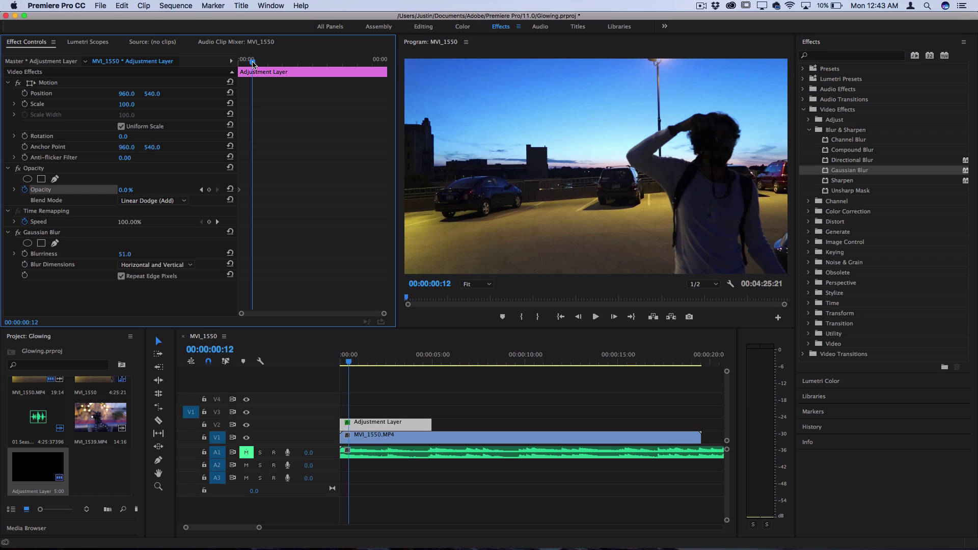
drag(254, 62, 254, 63)
- Set the opacity at 00:00:00:12 to 75% for the bright flash
click(122, 189)
text(44)
key(Return)
click(126, 189)
text(79)
key(Return)
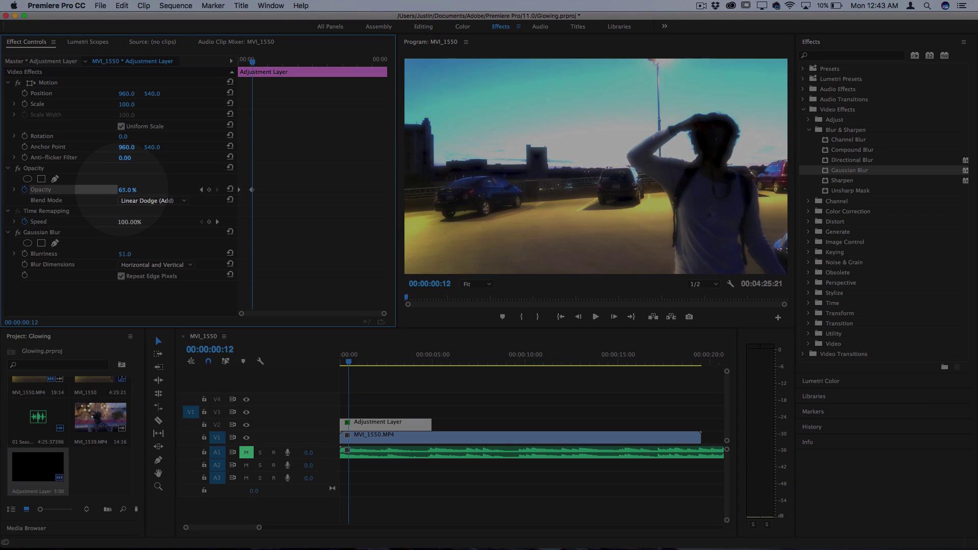
mouse_move(125, 189)
mouse_down()
mouse_move(135, 190)
mouse_move(119, 190)
mouse_up()
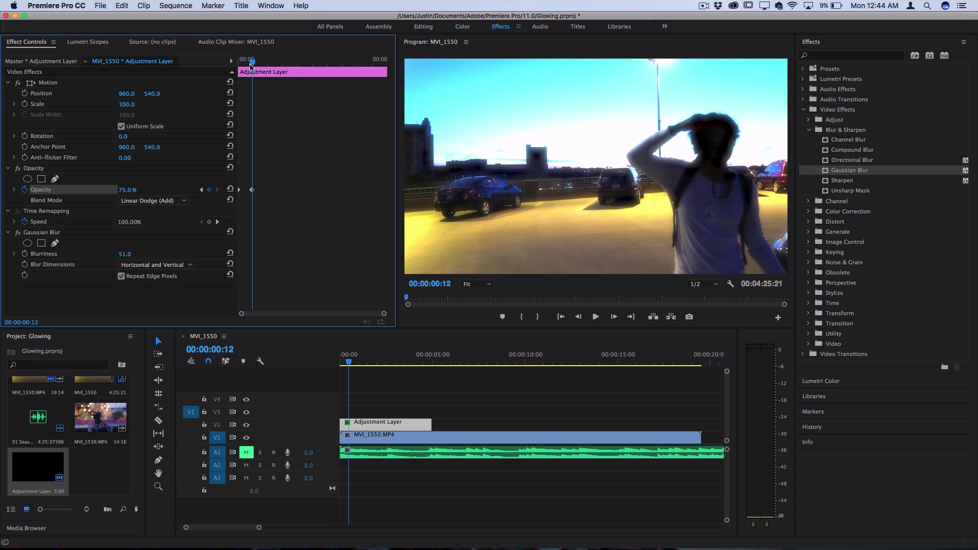
- Copy the 0%-to-75% opacity keyframes and paste them at 00:00:01:00 and 00:00:02:24
click(274, 207)
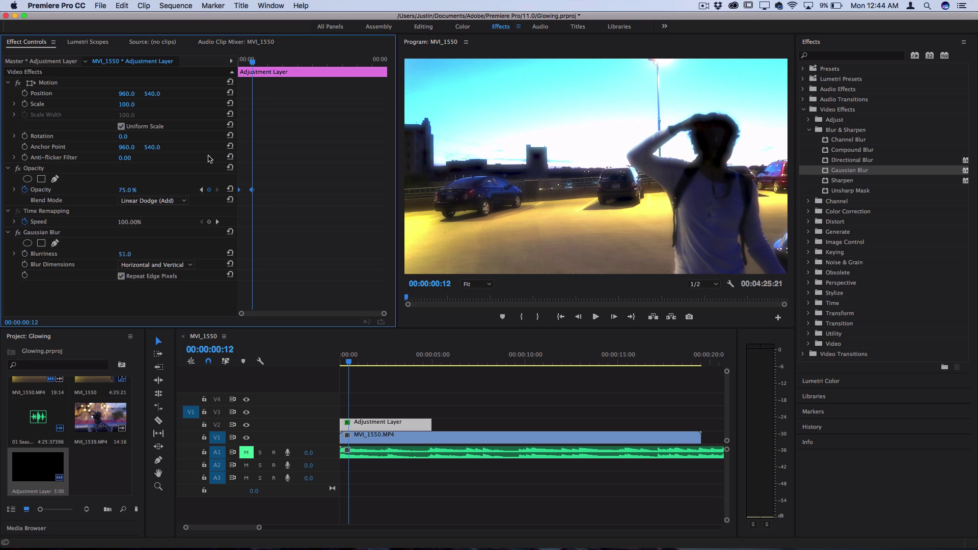
key(super+c)
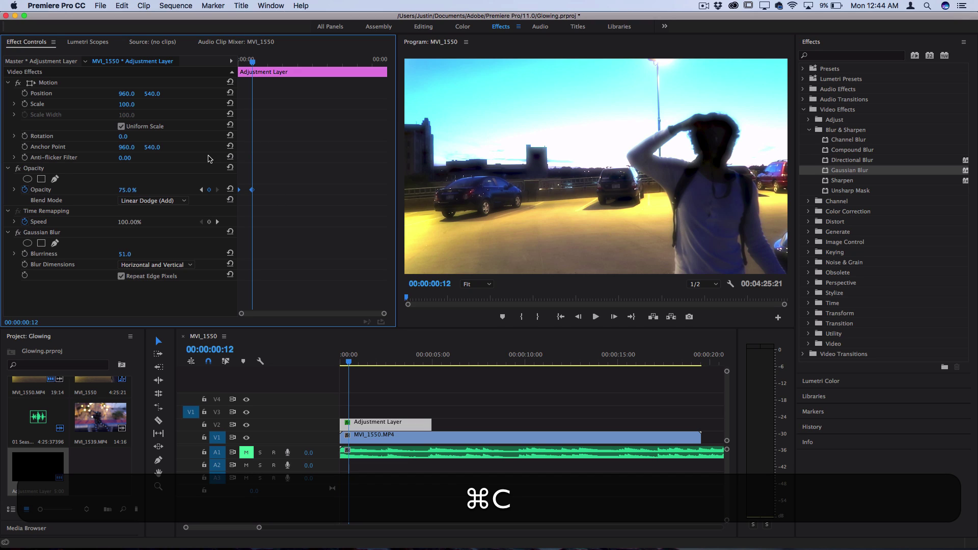
drag(255, 65, 268, 65)
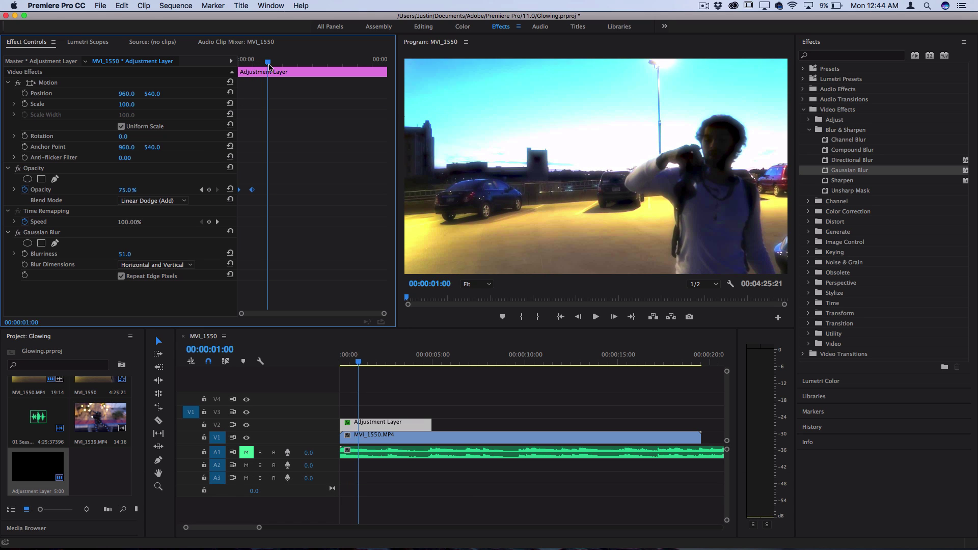
key(super+v)
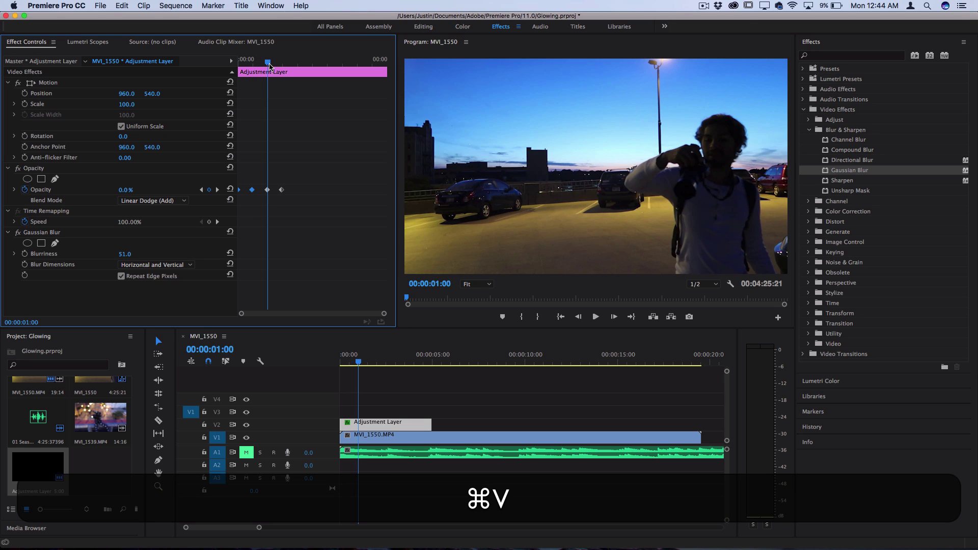
drag(269, 65, 330, 63)
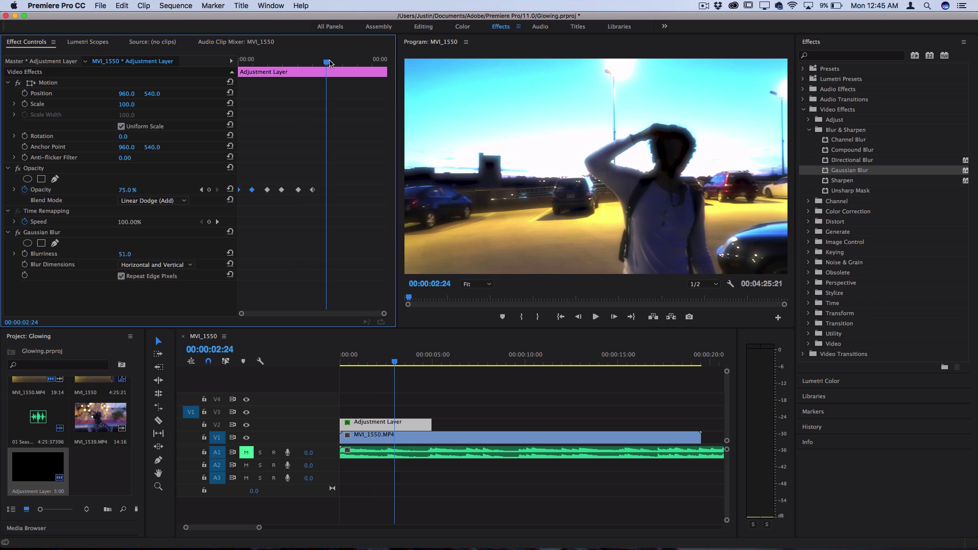
key(super+v)
- Copy all the pulse keyframes so far and paste them again at 00:00:03:22
drag(365, 218, 184, 126)
key(super+c)
click(353, 60)
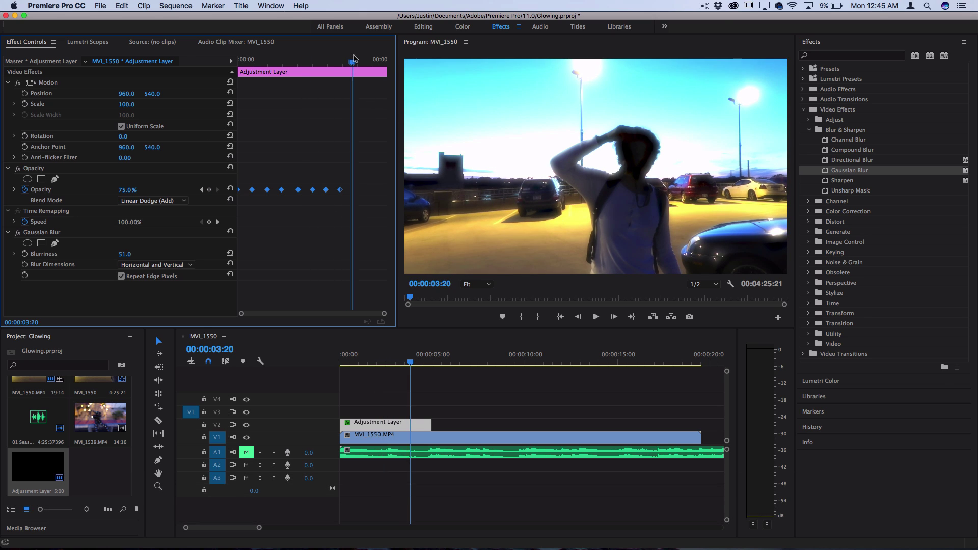
drag(353, 59, 354, 60)
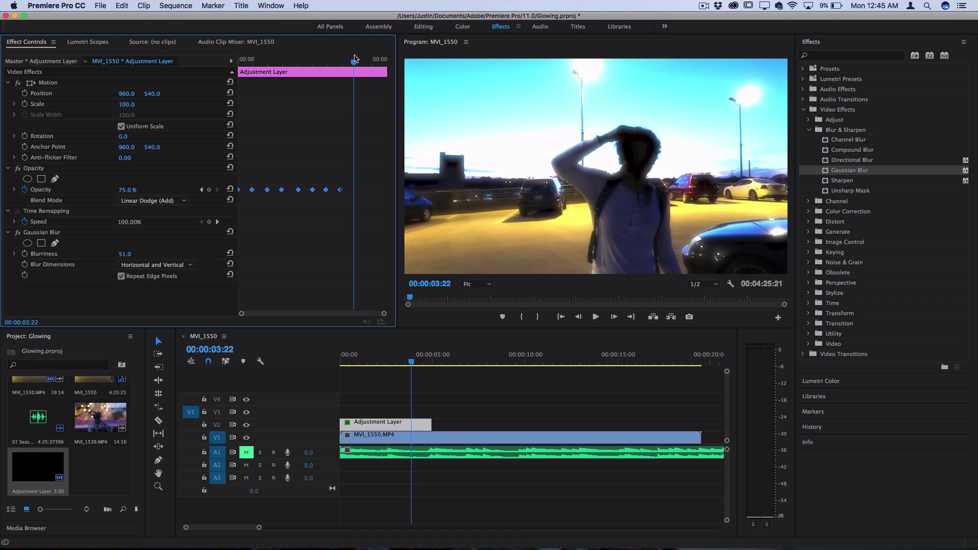
key(super+v)
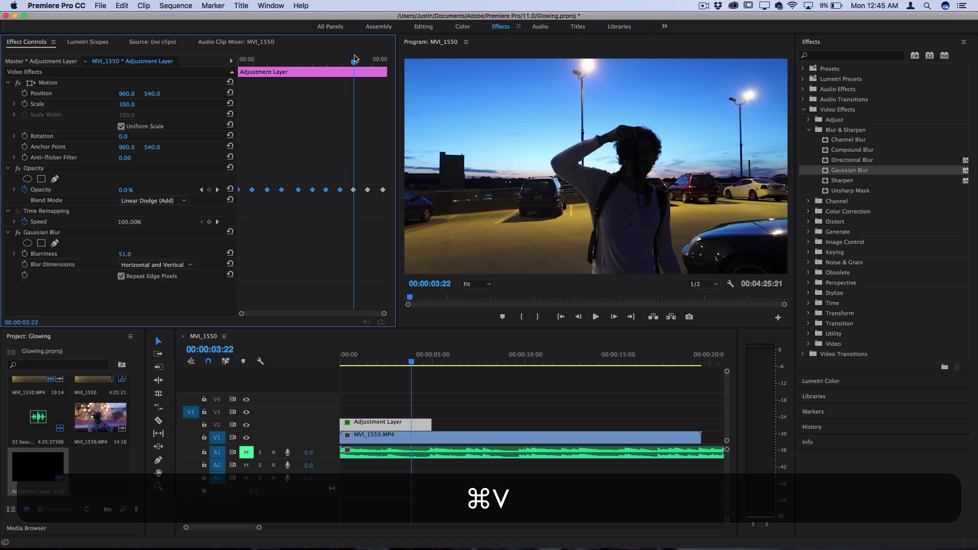
drag(411, 362, 224, 358)
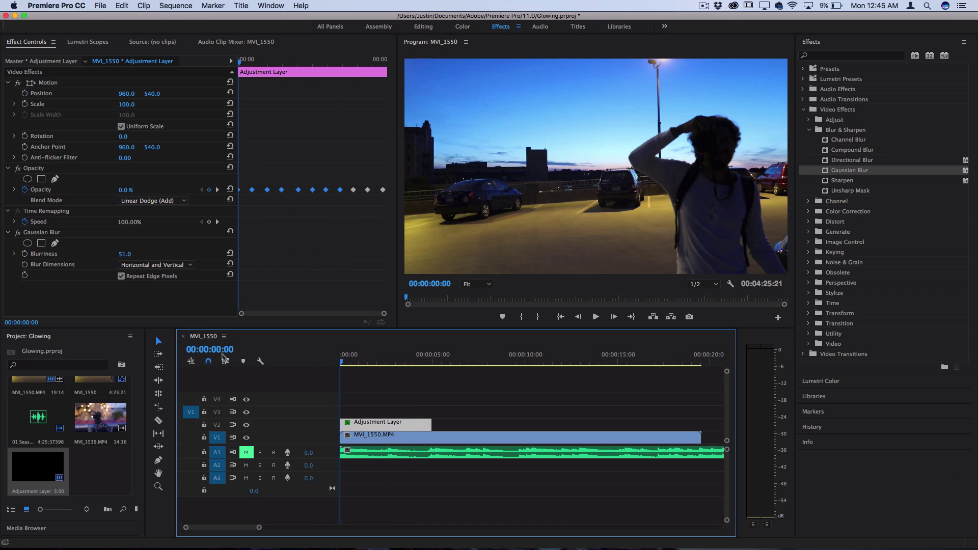
key(space)
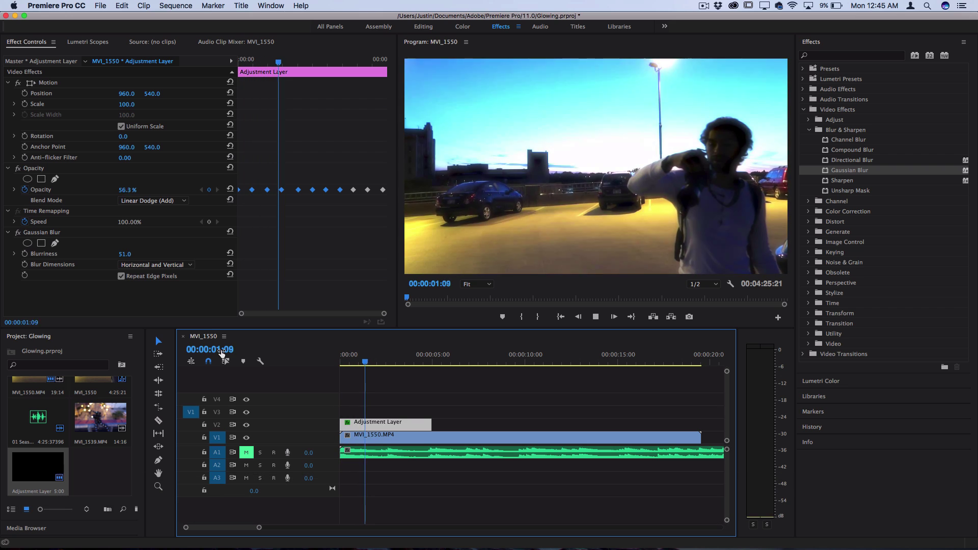
key(space)
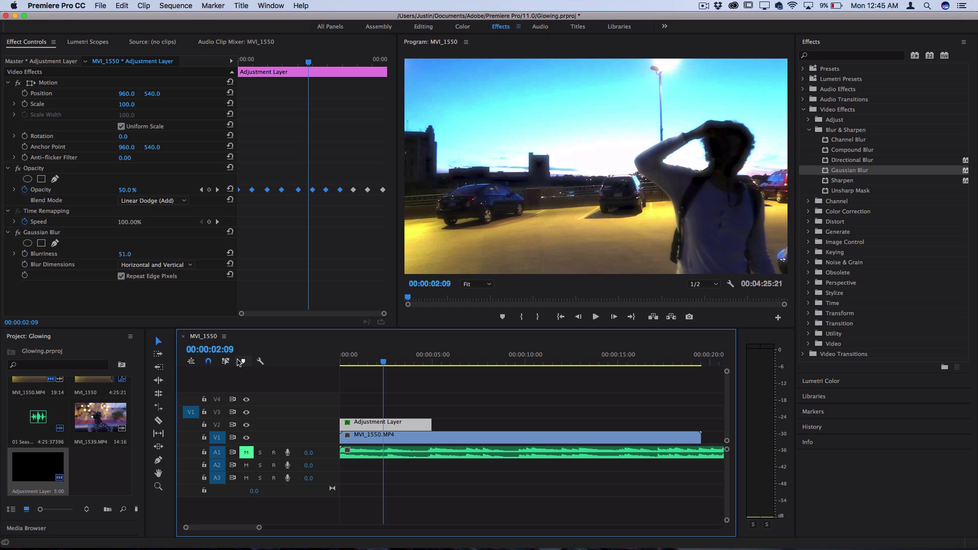
click(304, 217)
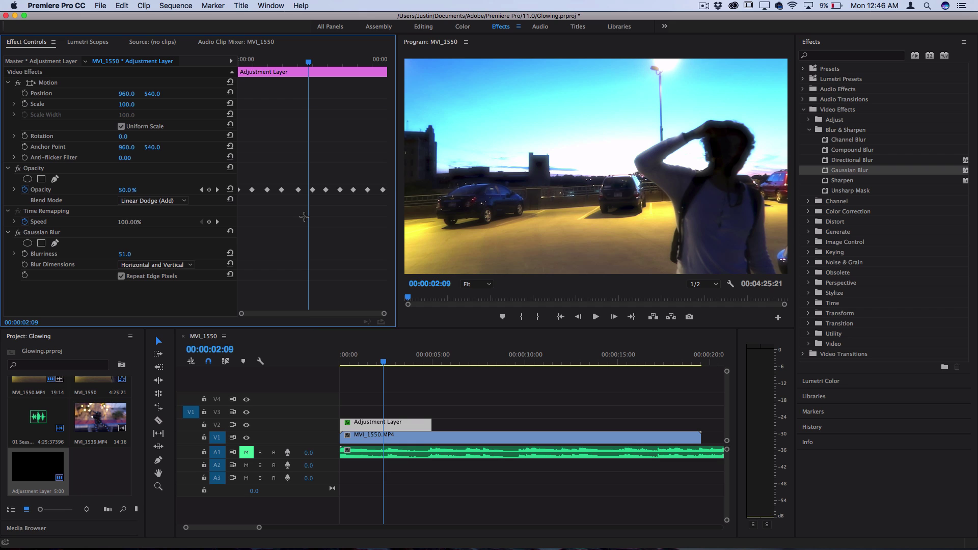
click(313, 190)
- Give the opacity keyframe at 00:00:02:09 Continuous Bezier interpolation and preview the result
right_click(314, 191)
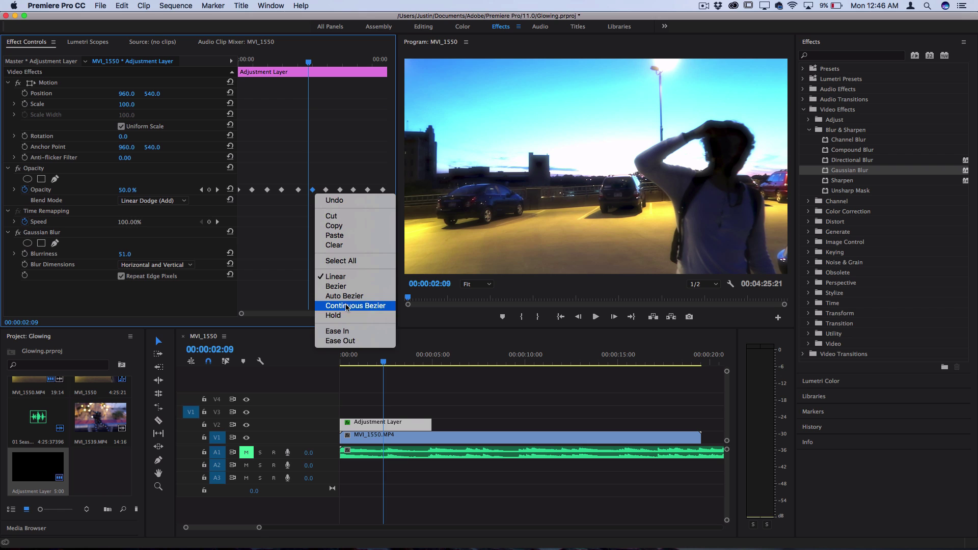
click(346, 305)
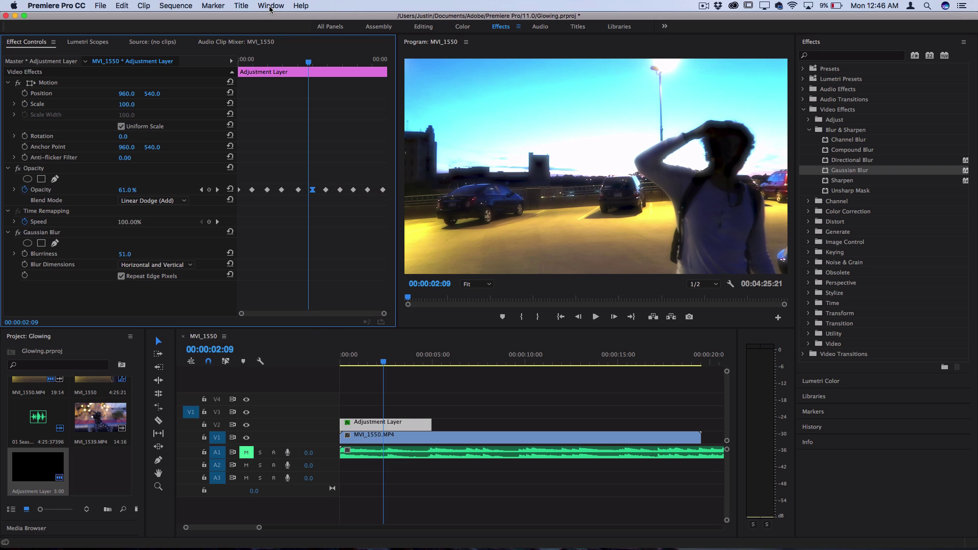
key(space)
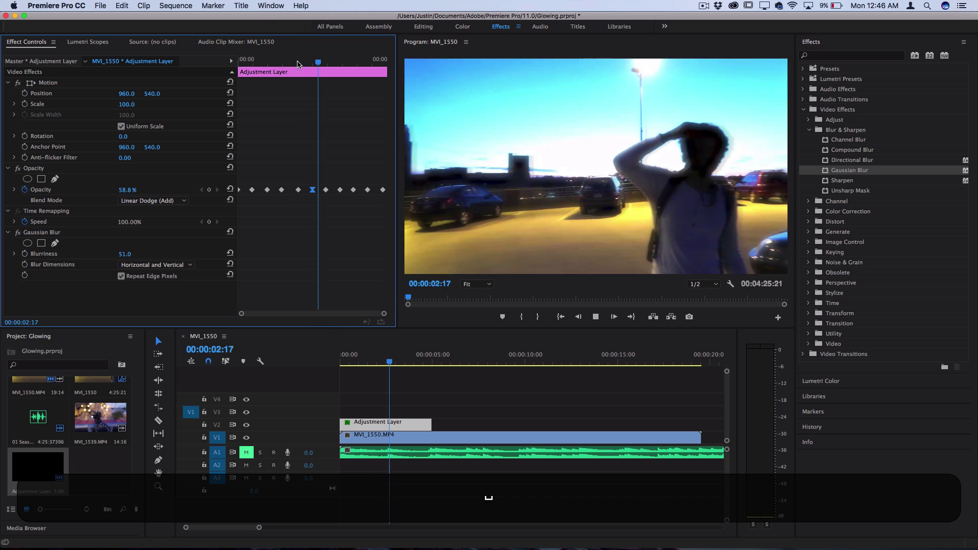
key(space)
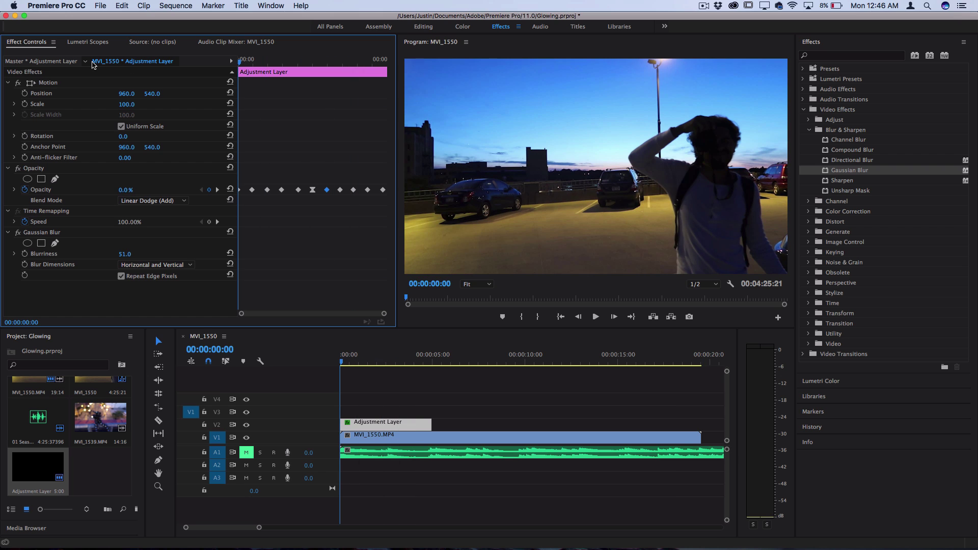
key(space)
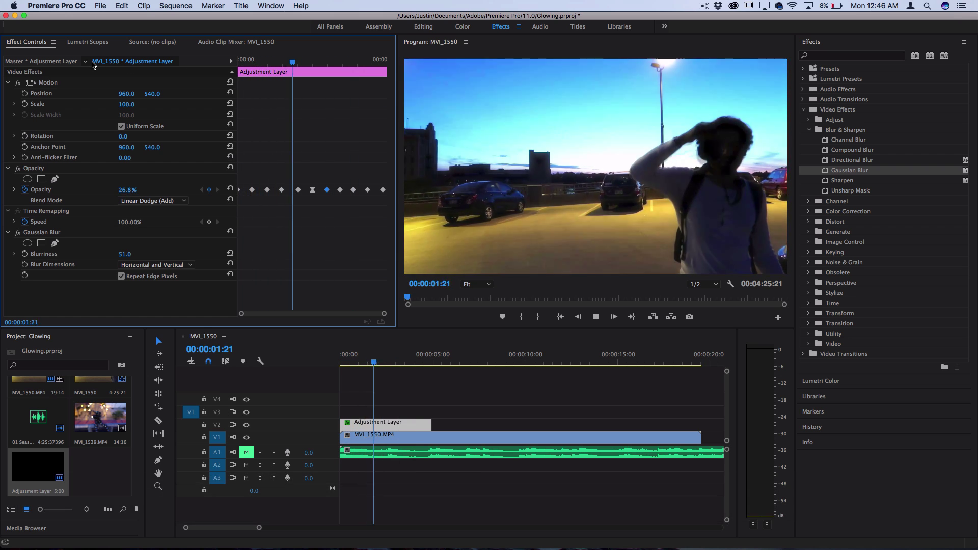